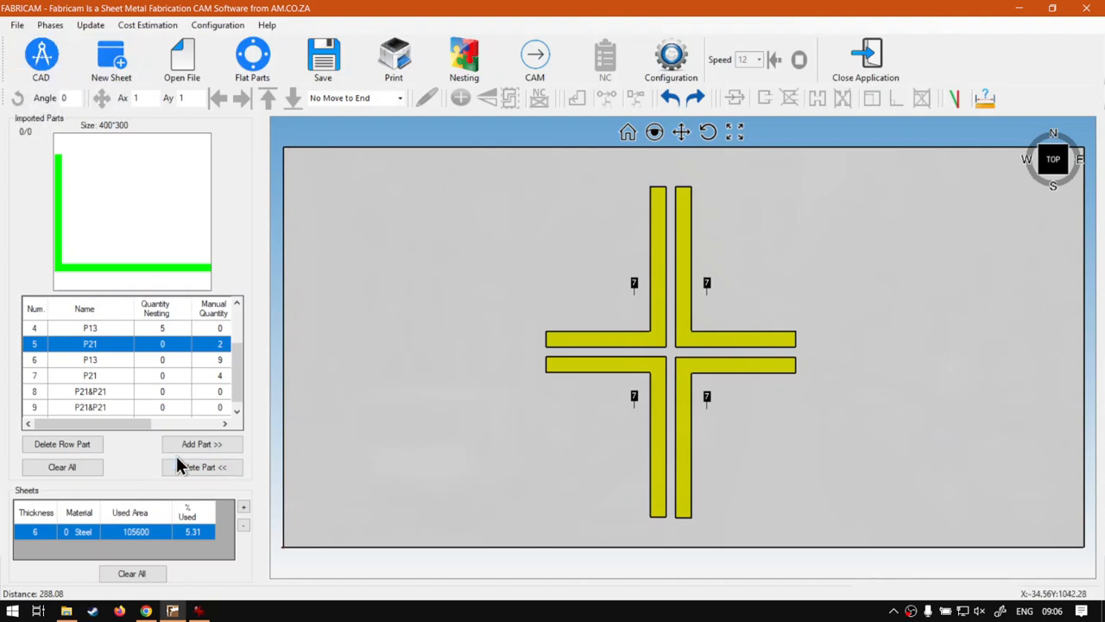
# Step: Move the four yellow P21 parts toward the sheet's left side and place one green P21 from row 5 at about X 1048, Y 499
pyautogui.moveTo(670, 373); pyautogui.dragTo(427, 368)
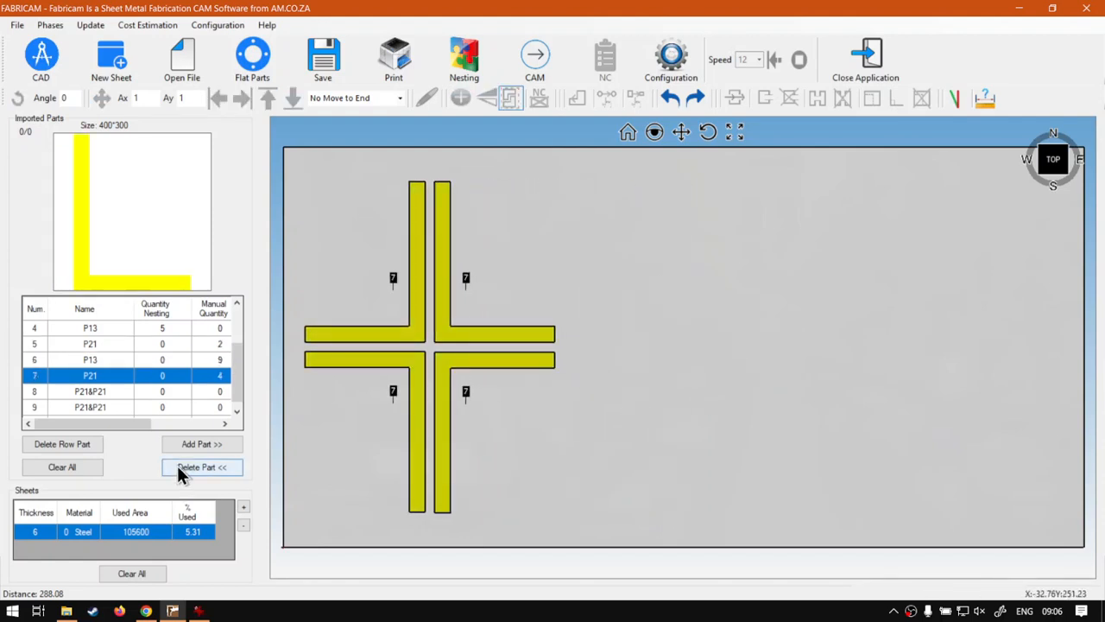
pyautogui.click(120, 363)
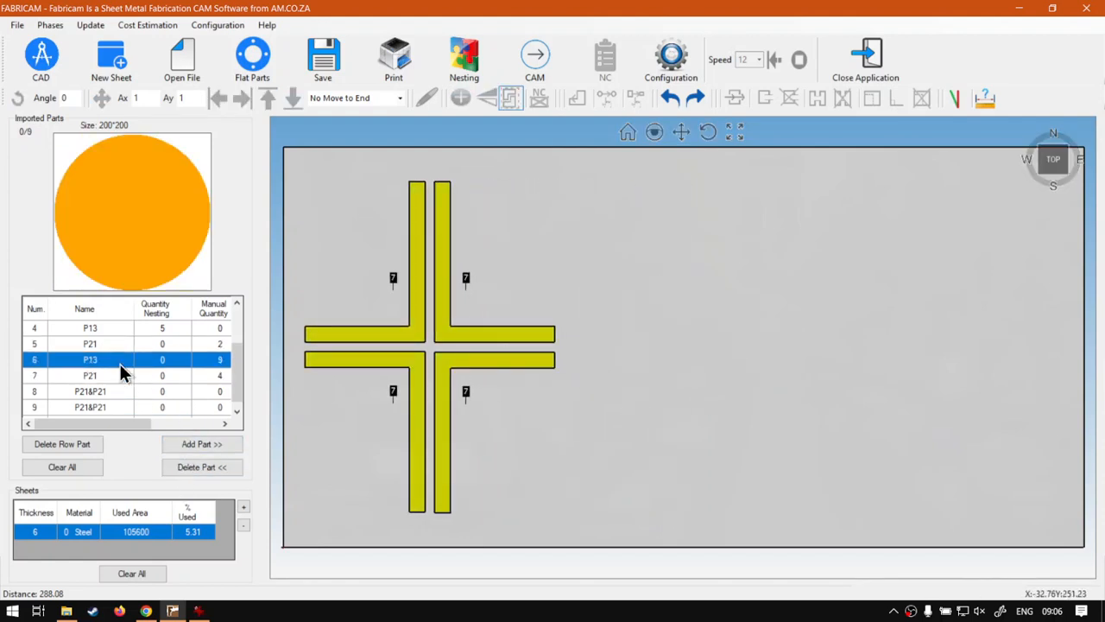
pyautogui.click(115, 345)
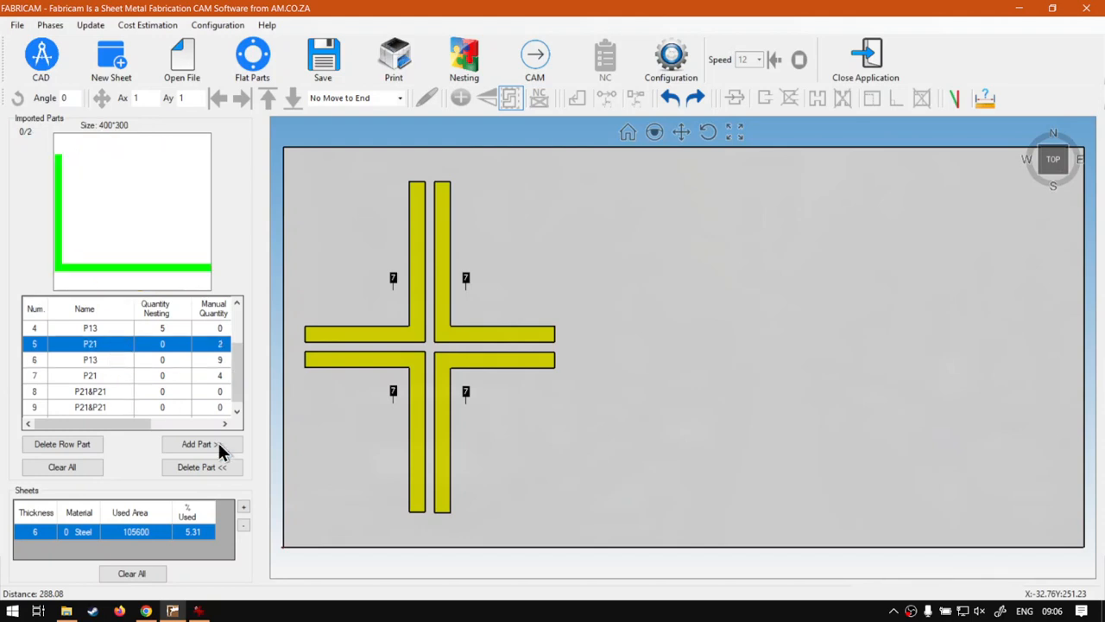
pyautogui.click(217, 445)
pyautogui.click(703, 348)
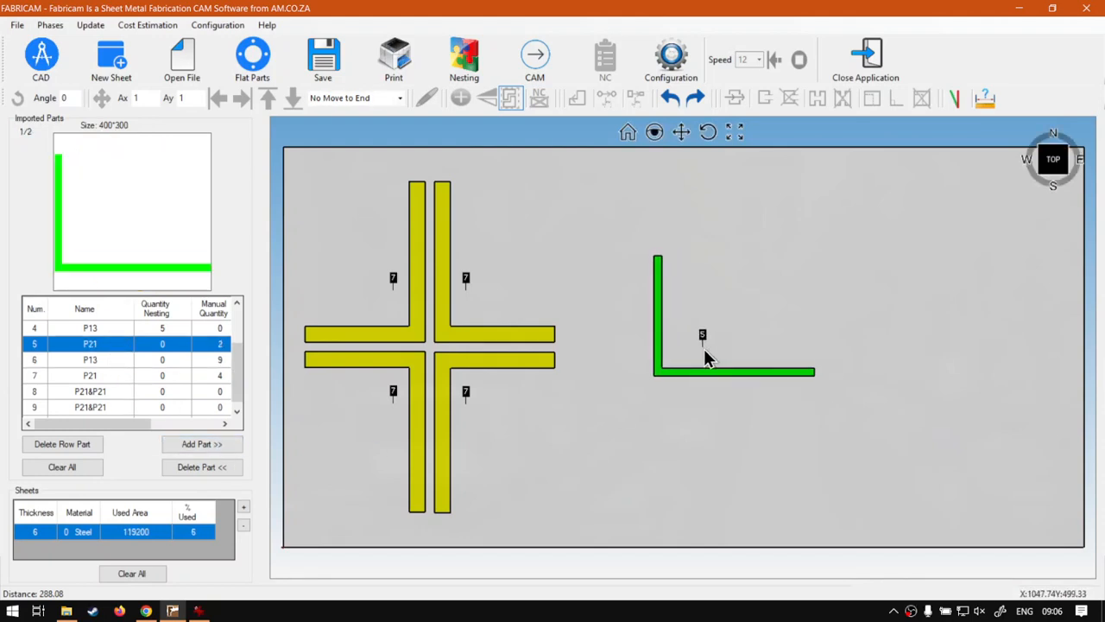
# Step: Set the green P21 part's angle to 45 degrees in its part properties, and undo that rotation
pyautogui.scroll(1, 555, 386)
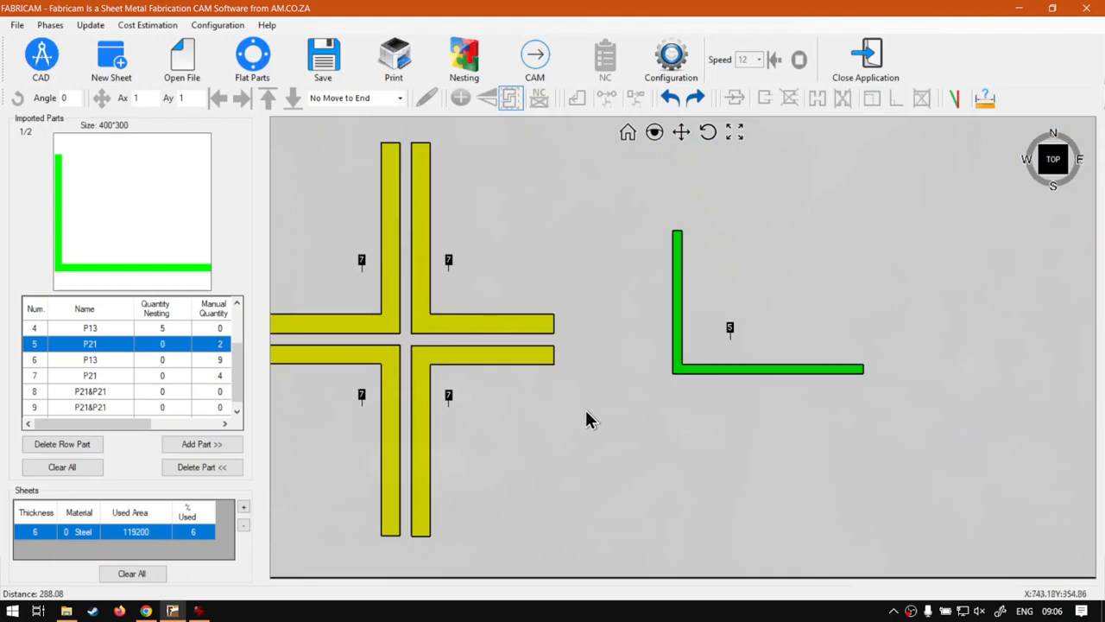
pyautogui.moveTo(584, 370); pyautogui.dragTo(631, 368, button='middle')
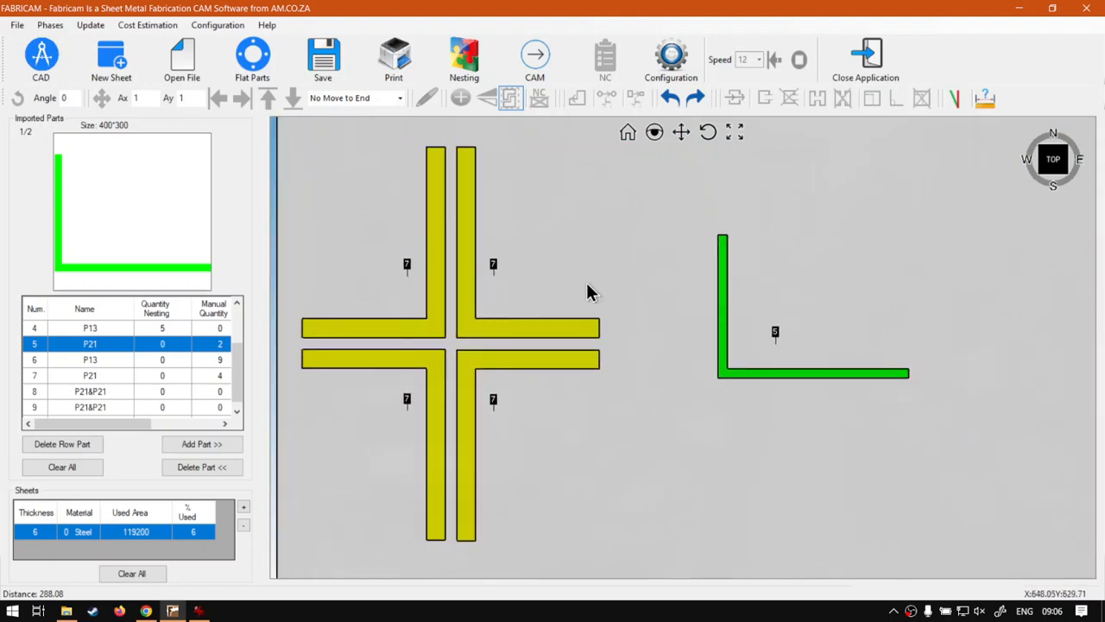
pyautogui.click(725, 363)
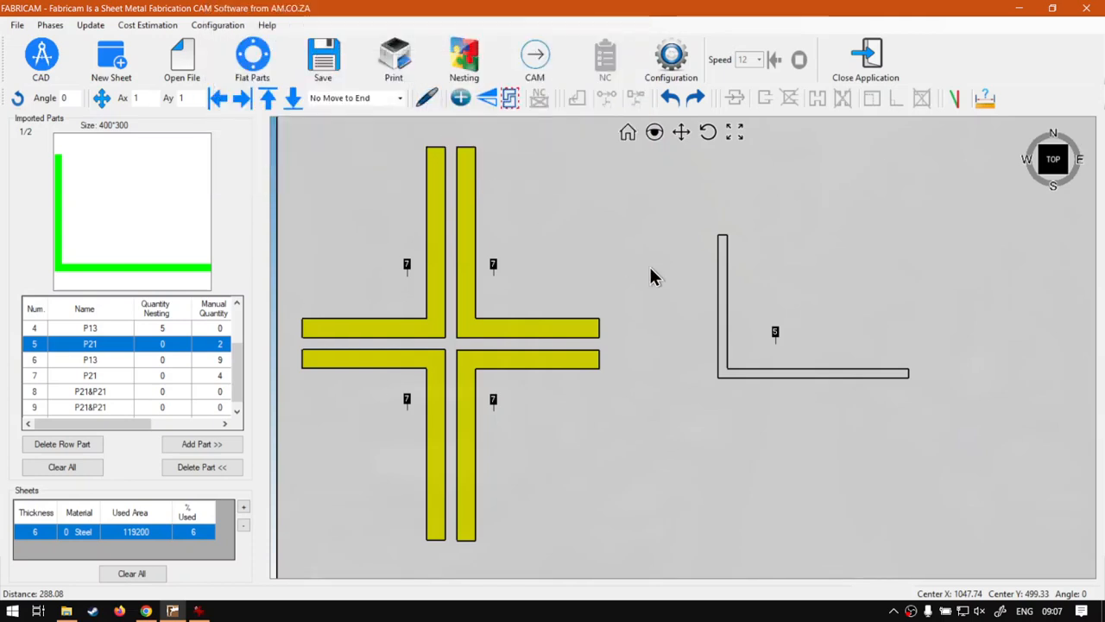
pyautogui.click(777, 262)
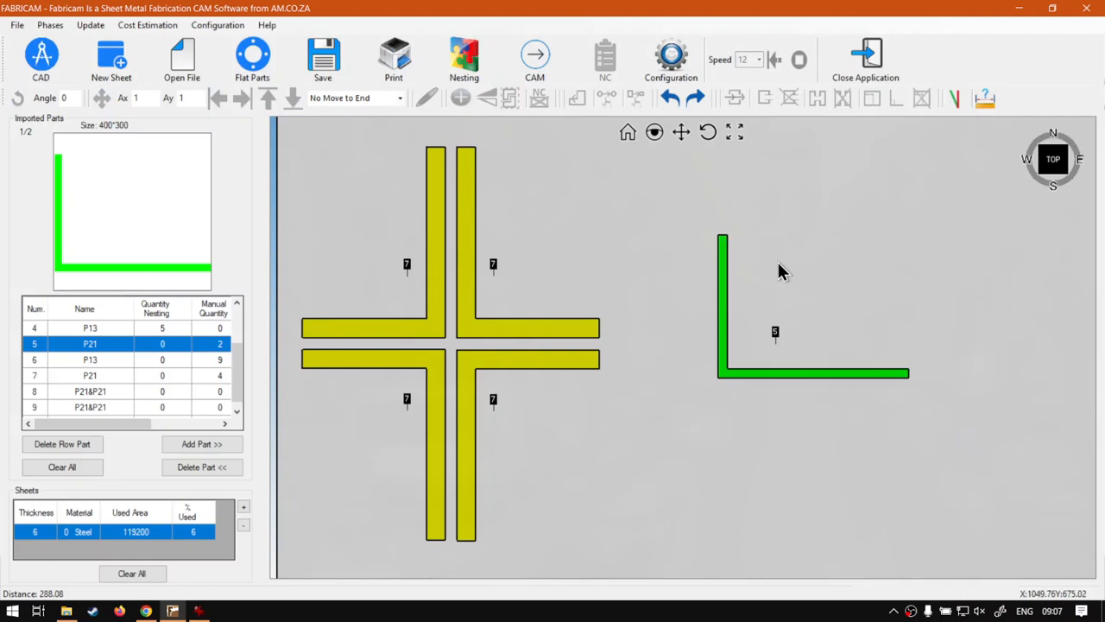
pyautogui.click(724, 368)
pyautogui.click(427, 97)
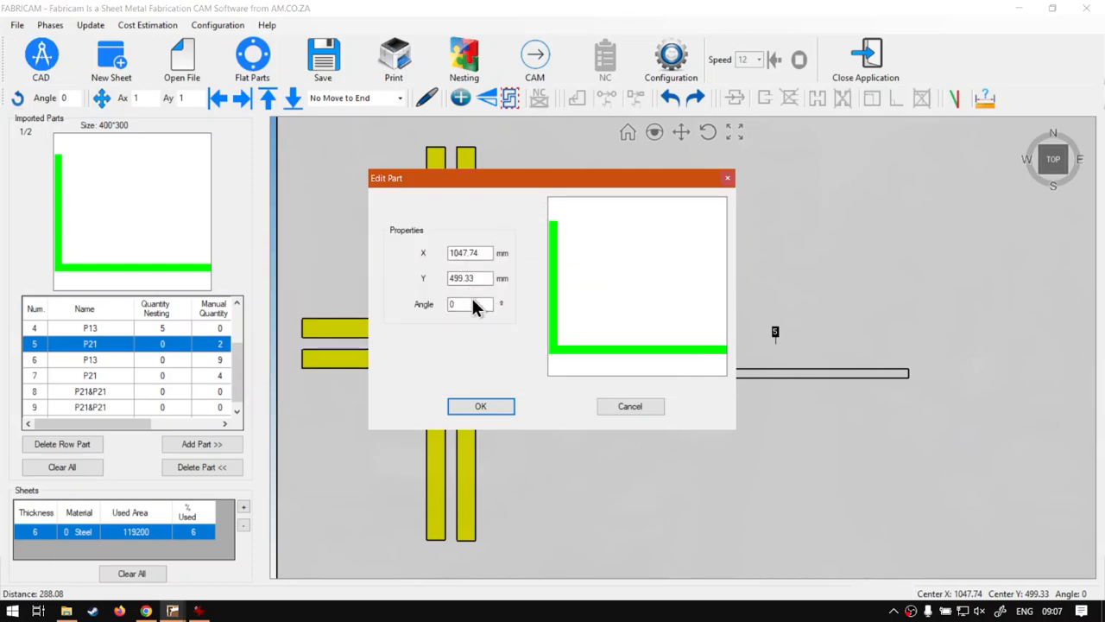
pyautogui.moveTo(481, 305); pyautogui.dragTo(437, 302)
pyautogui.write('45')
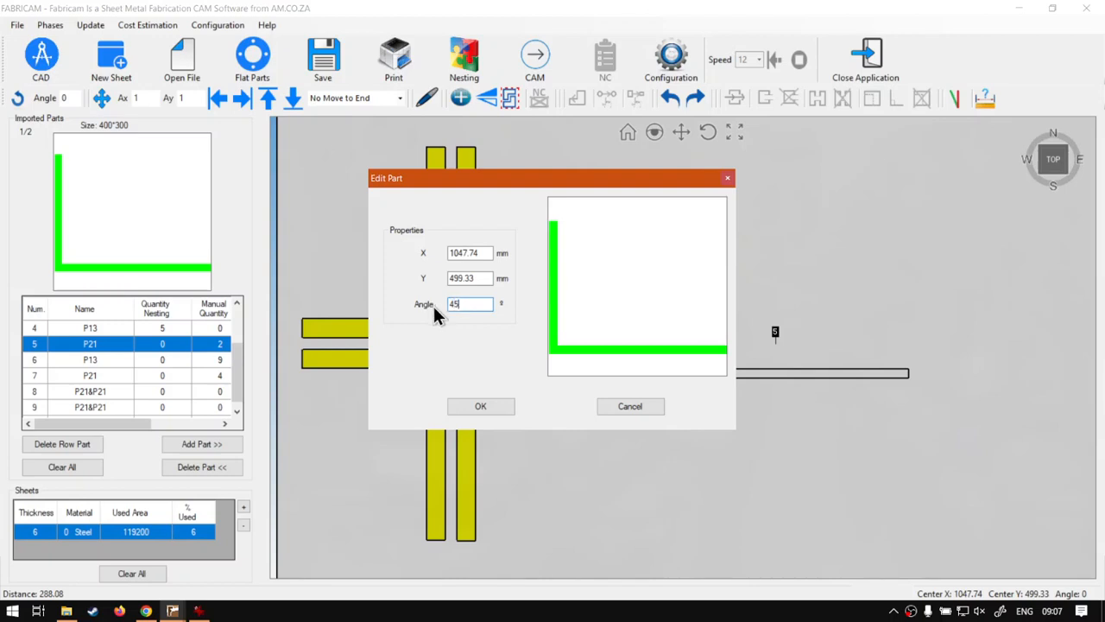
pyautogui.click(481, 406)
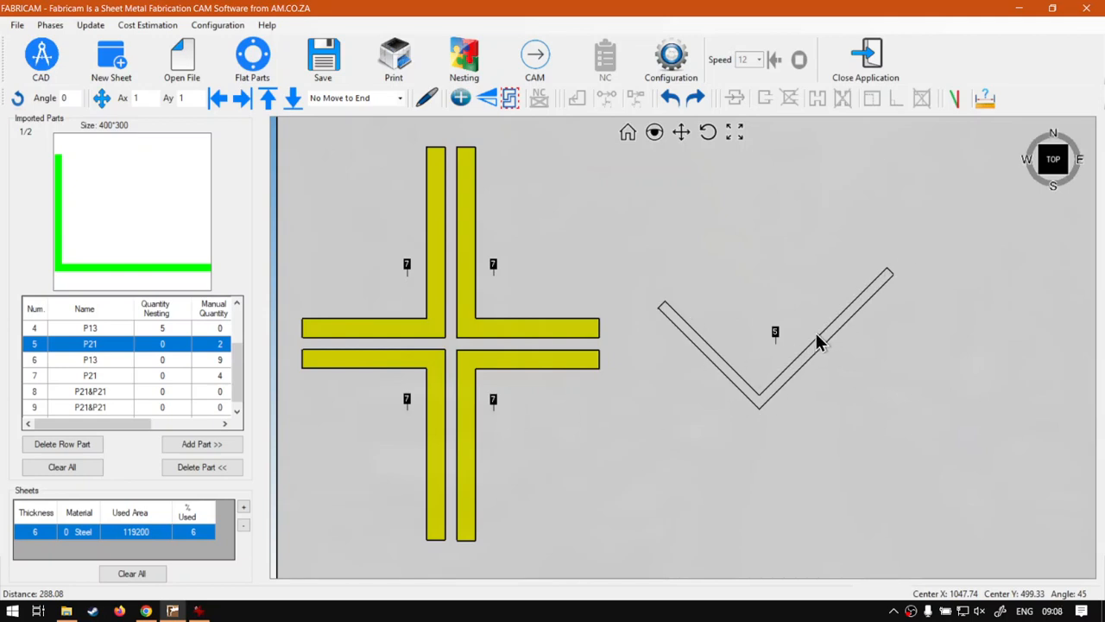
pyautogui.click(669, 97)
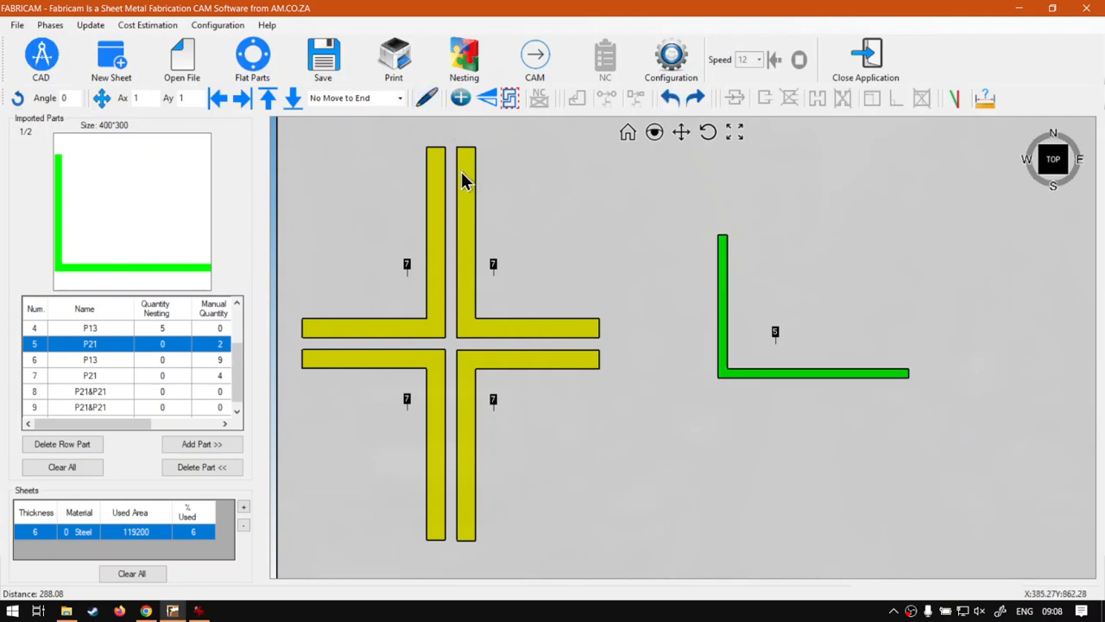
# Step: Edit the green P21 part to X 1100 mm, Y 600 mm and an angle of 90 degrees
pyautogui.click(720, 337)
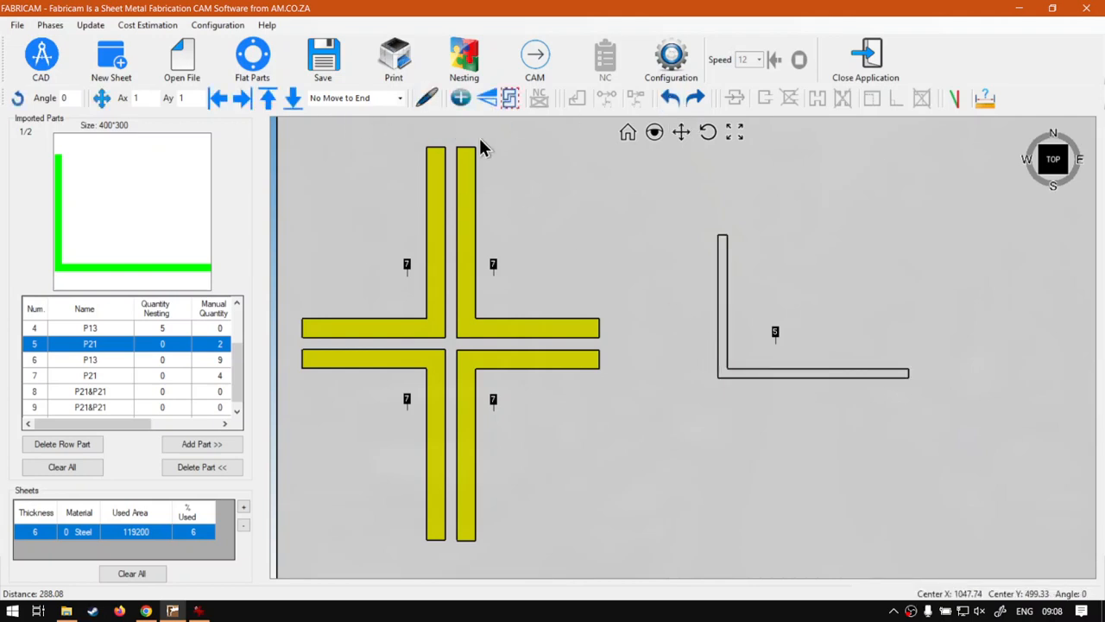
pyautogui.click(426, 98)
pyautogui.moveTo(473, 278); pyautogui.dragTo(436, 288)
pyautogui.write('600')
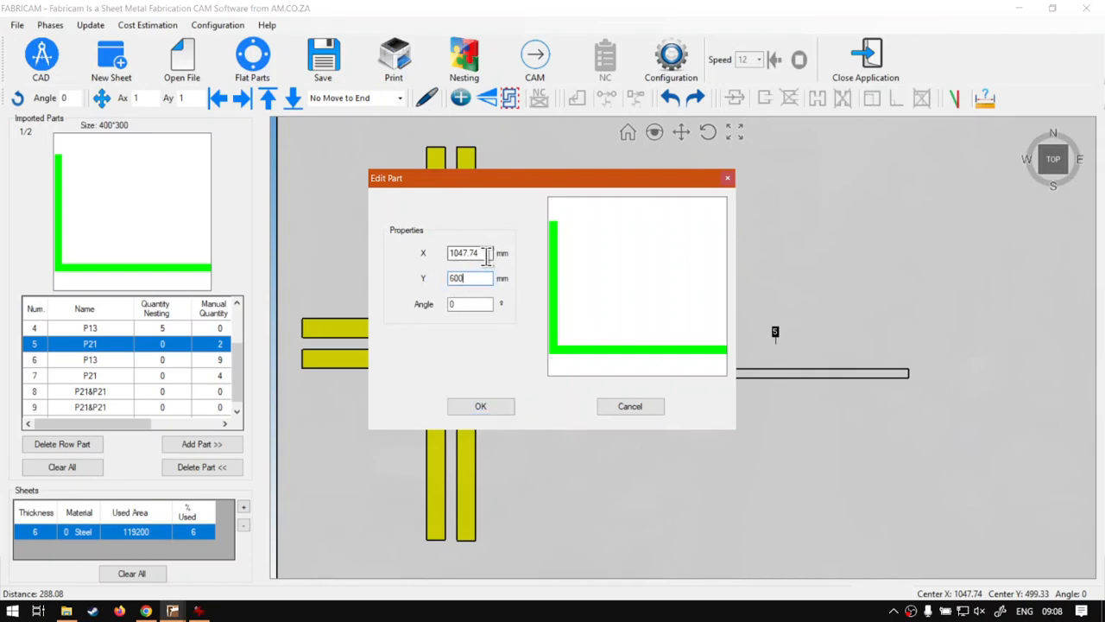
pyautogui.moveTo(483, 253); pyautogui.dragTo(442, 259)
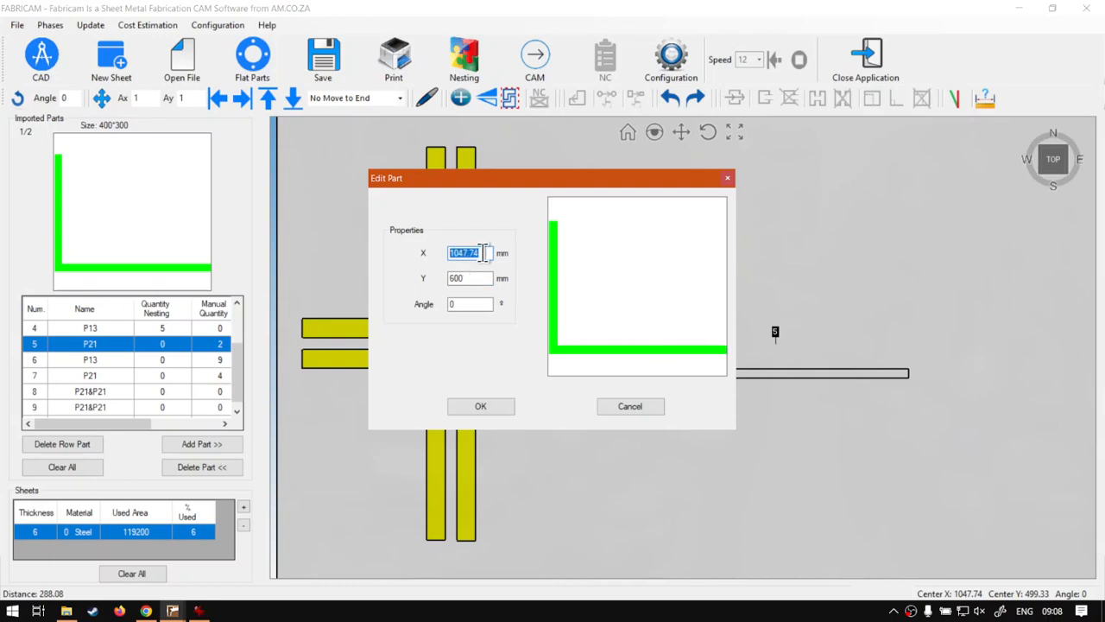
pyautogui.write('1100')
pyautogui.doubleClick(466, 304)
pyautogui.write('90')
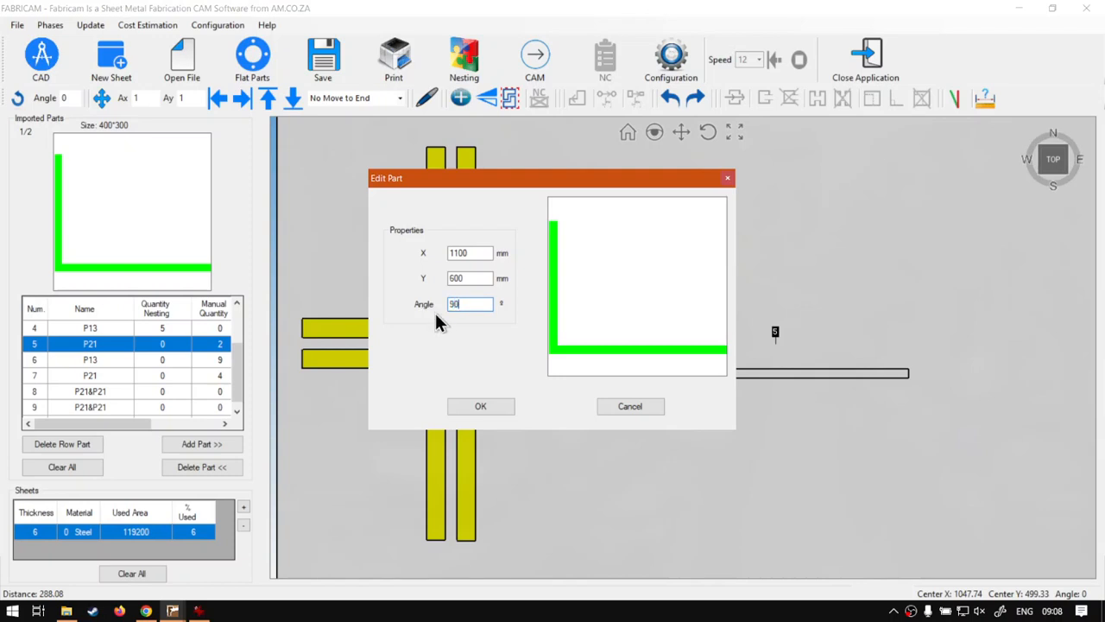
pyautogui.click(474, 278)
pyautogui.click(478, 409)
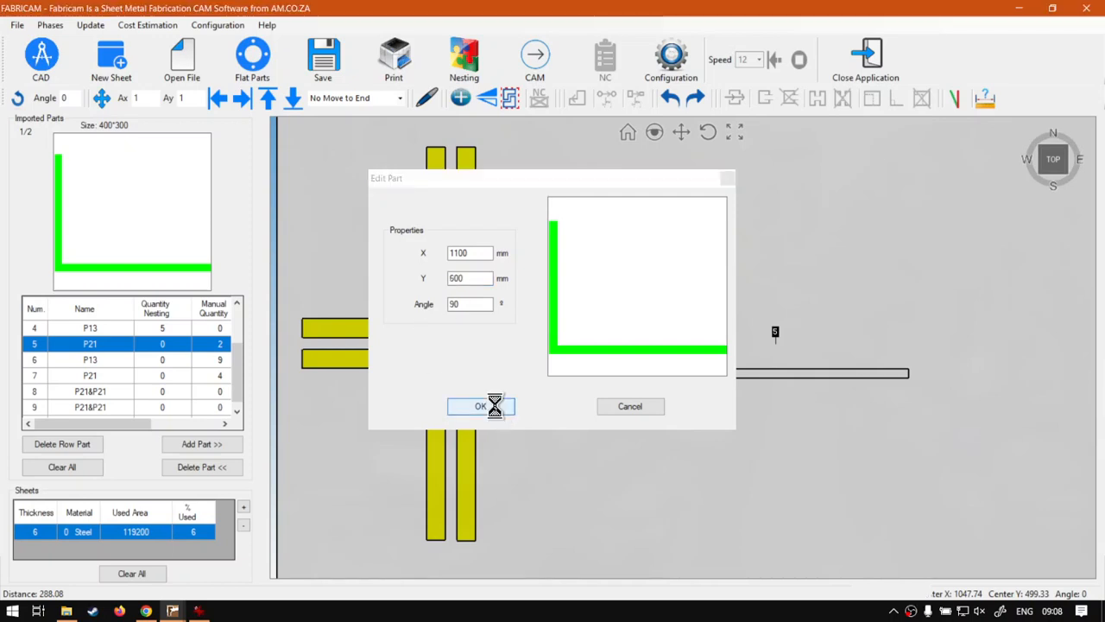
pyautogui.click(498, 416)
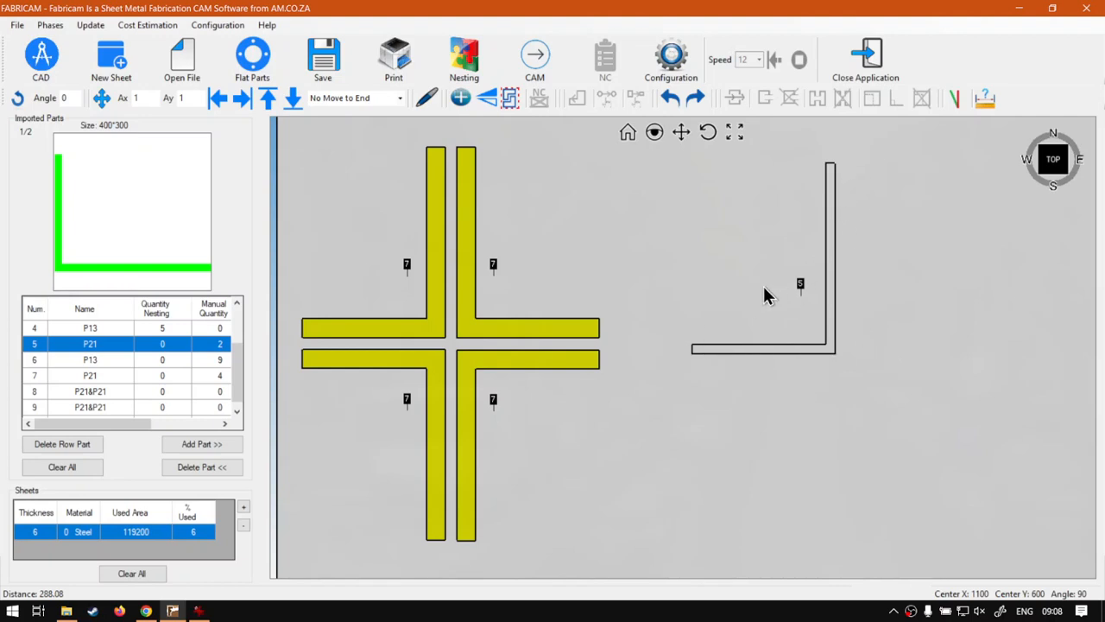
# Step: Move the green P21 part freehand farther right and slightly lower on the sheet
pyautogui.click(827, 388)
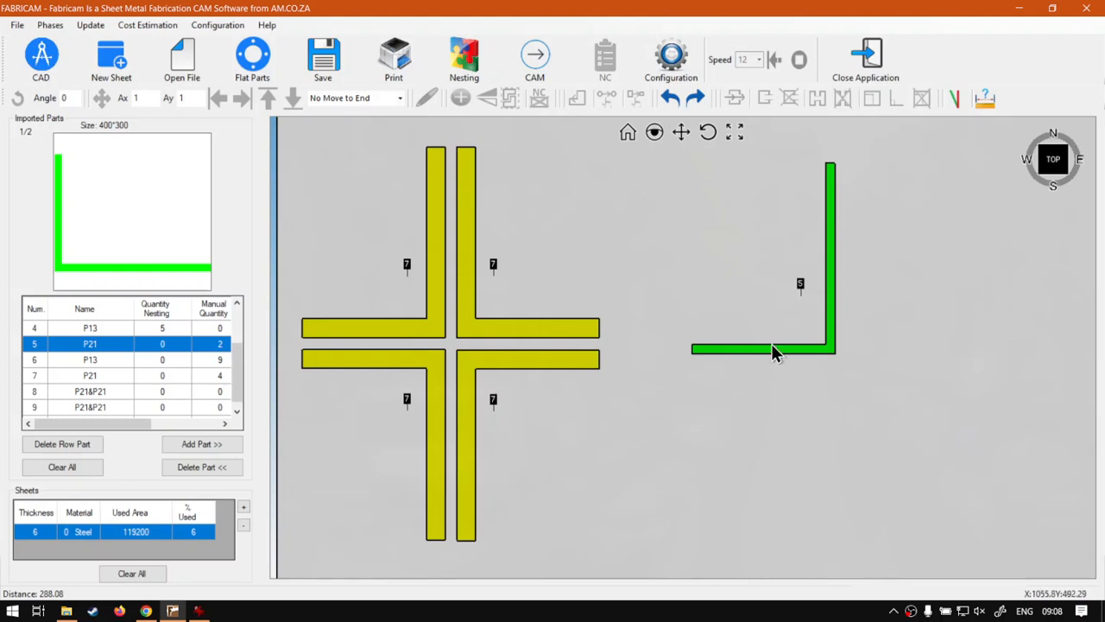
pyautogui.click(831, 352)
pyautogui.moveTo(828, 352); pyautogui.dragTo(861, 374)
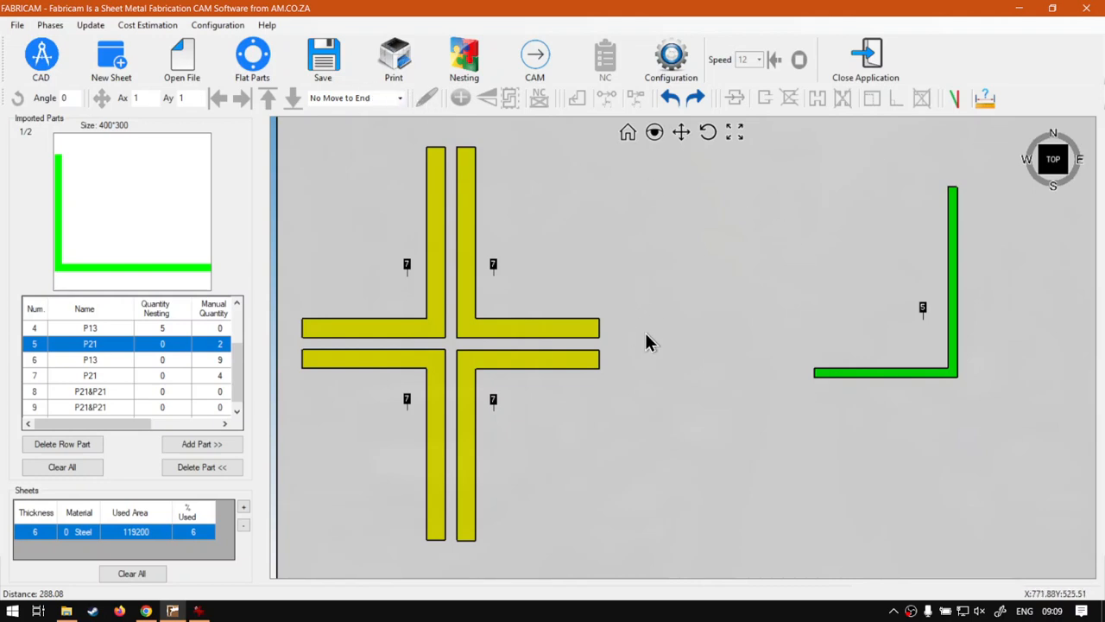
# Step: Ungroup the four yellow P21 parts so that each one can be selected individually
pyautogui.click(517, 326)
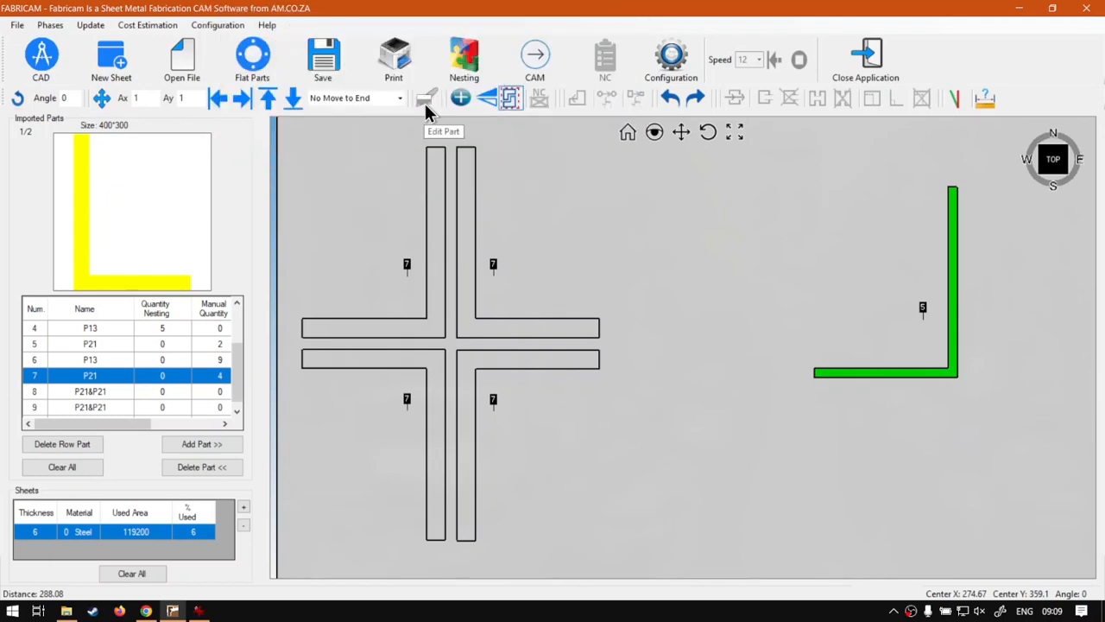
pyautogui.click(570, 197)
pyautogui.click(470, 331)
pyautogui.click(540, 287)
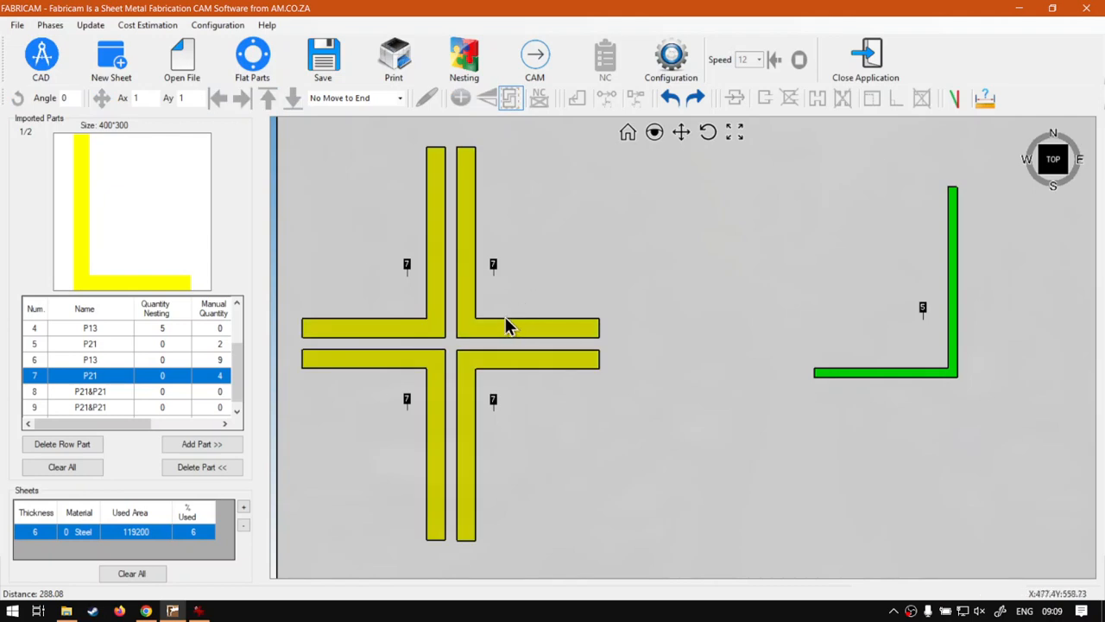
pyautogui.click(441, 168)
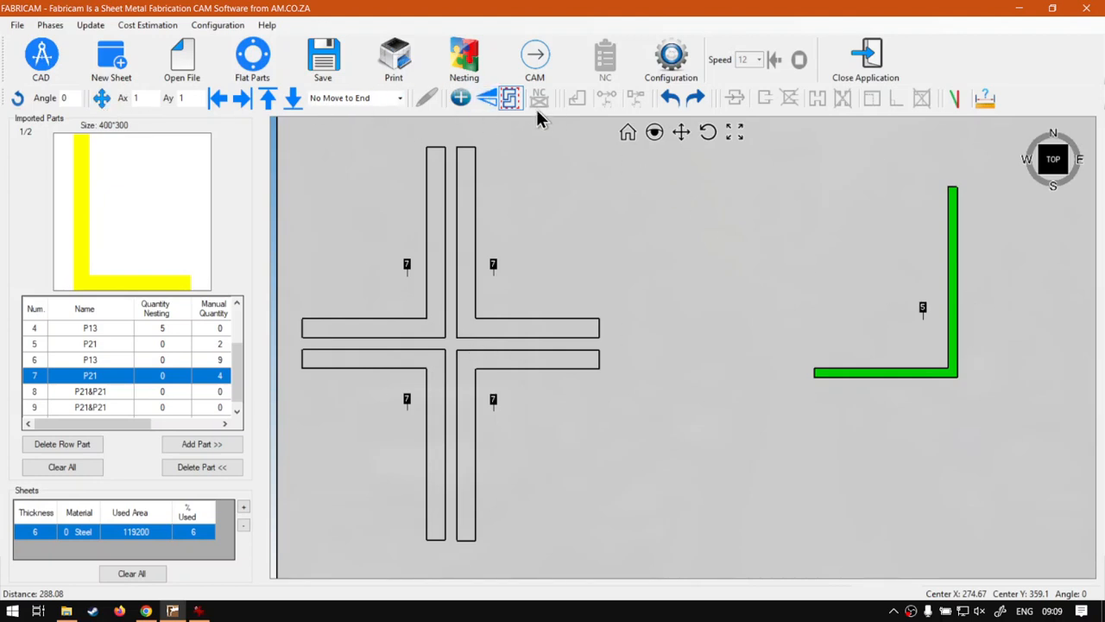
pyautogui.click(512, 100)
pyautogui.click(528, 156)
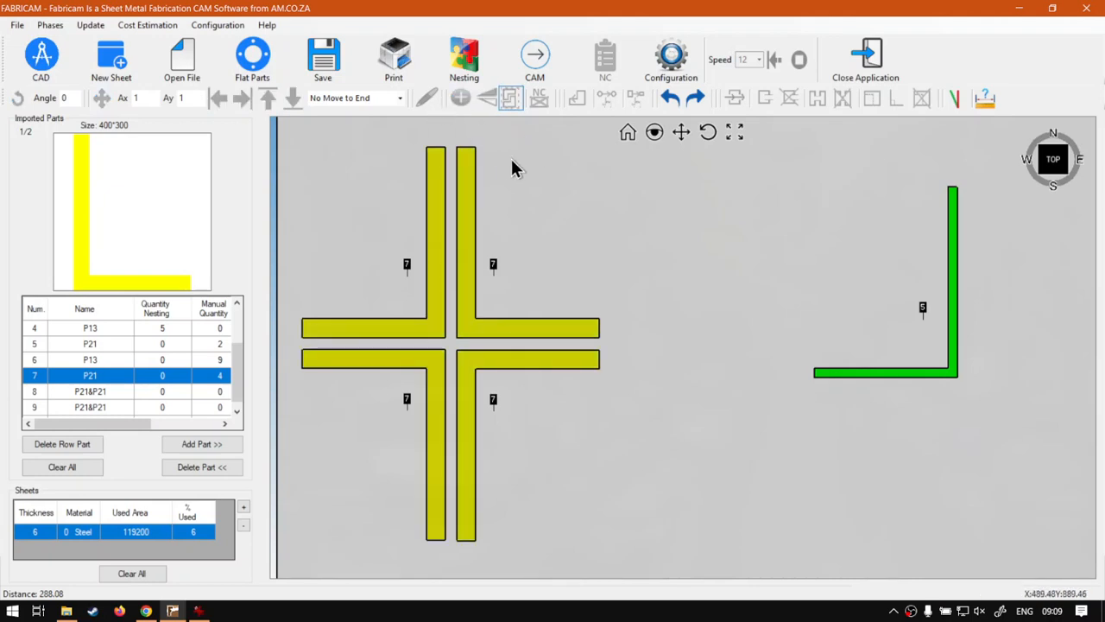
pyautogui.click(464, 184)
pyautogui.click(518, 136)
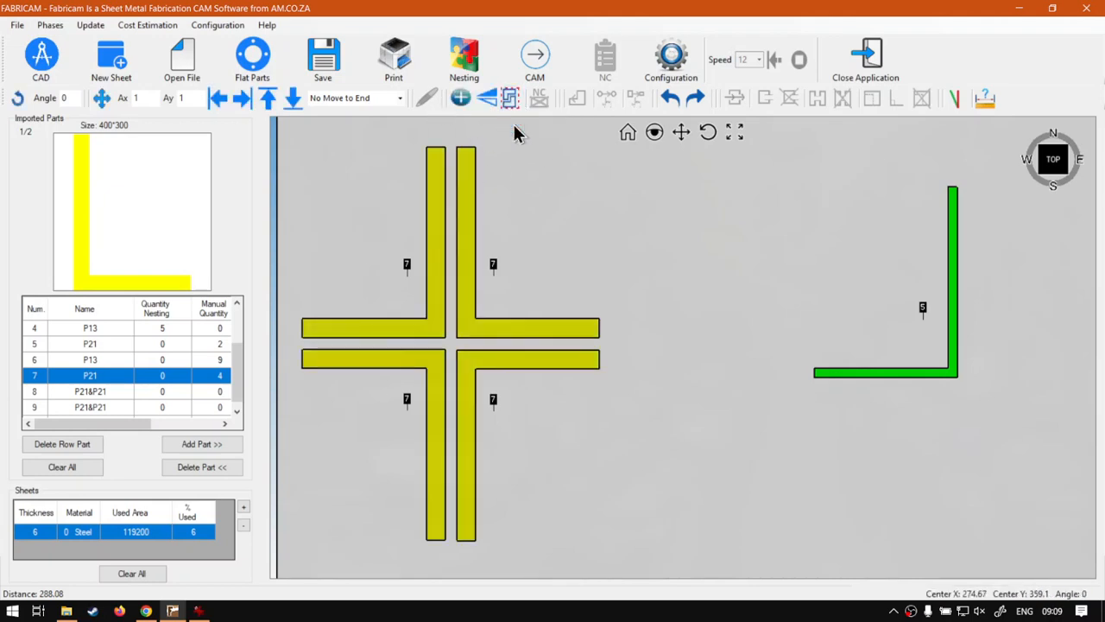
# Step: Try to select the two upper yellow P21 parts and move them together
pyautogui.click(463, 246)
pyautogui.click(445, 247)
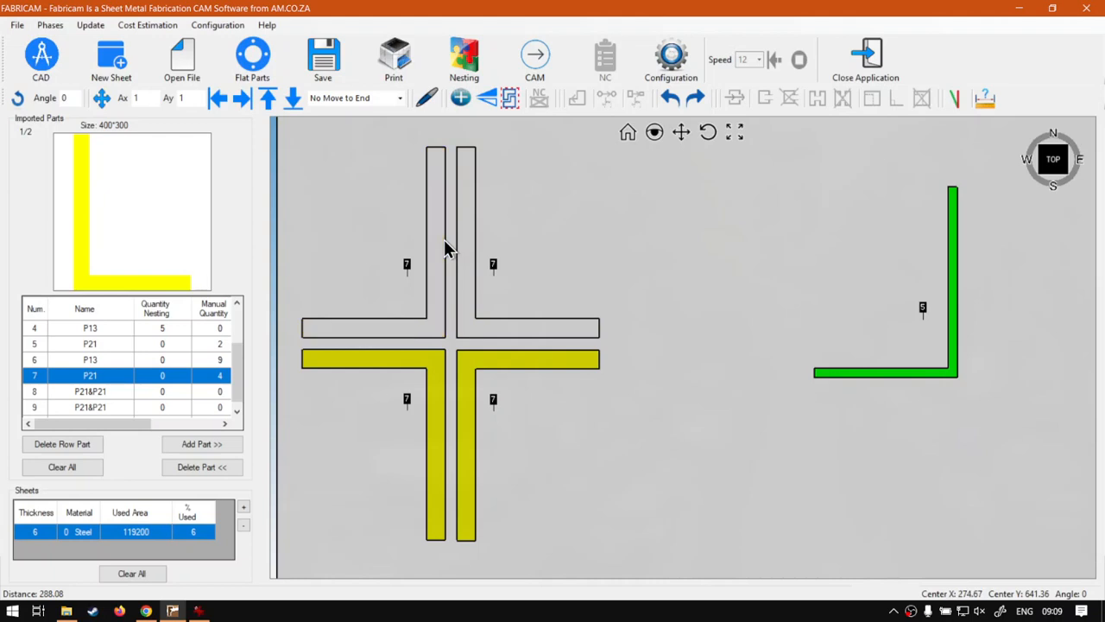
pyautogui.click(589, 168)
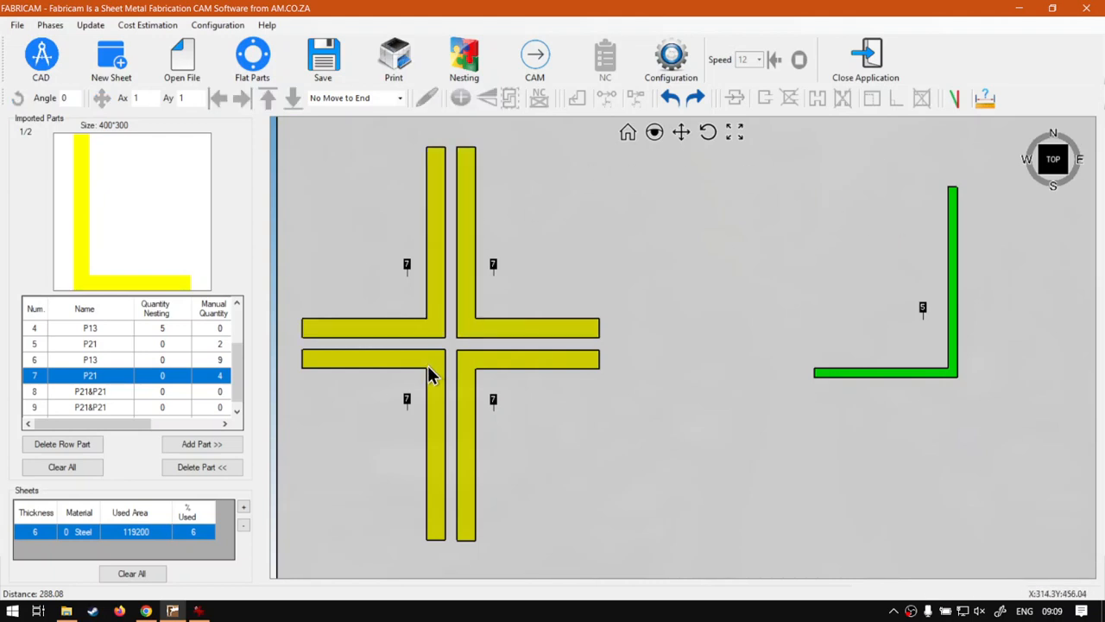
pyautogui.click(468, 311)
pyautogui.click(442, 317)
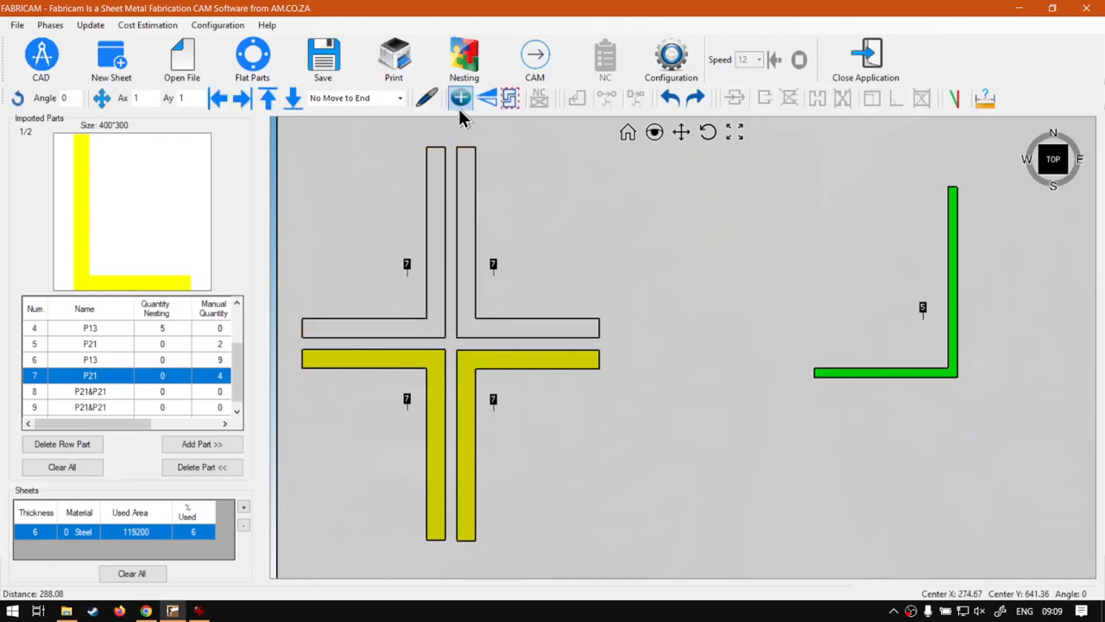
pyautogui.moveTo(469, 264); pyautogui.dragTo(552, 333)
pyautogui.click(558, 404)
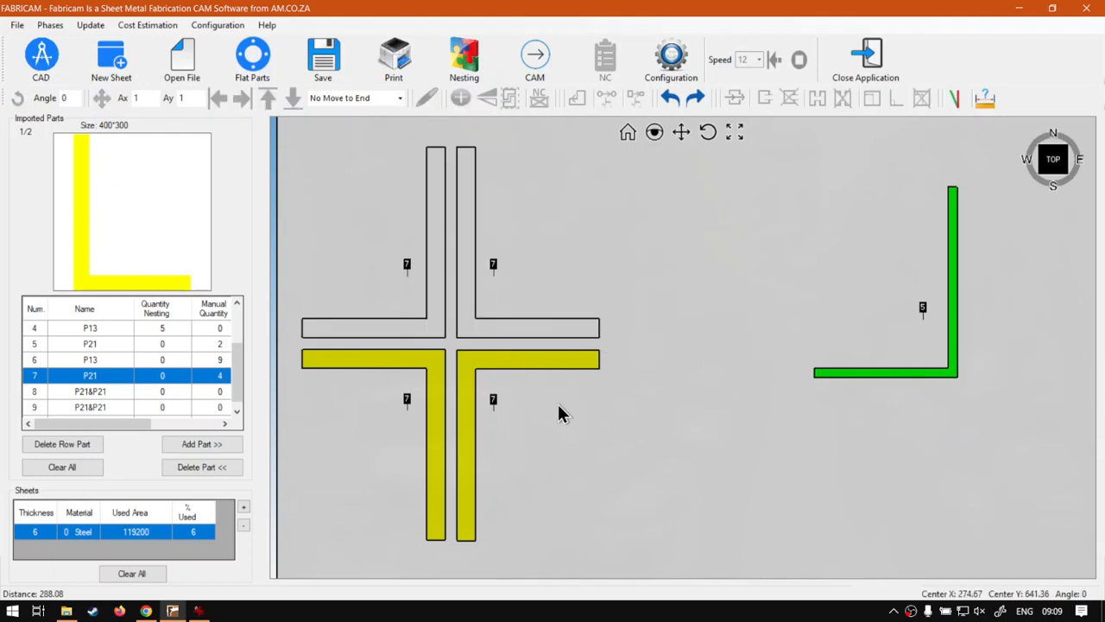
# Step: Select the two lower yellow P21 parts together and delete them from the sheet
pyautogui.click(474, 364)
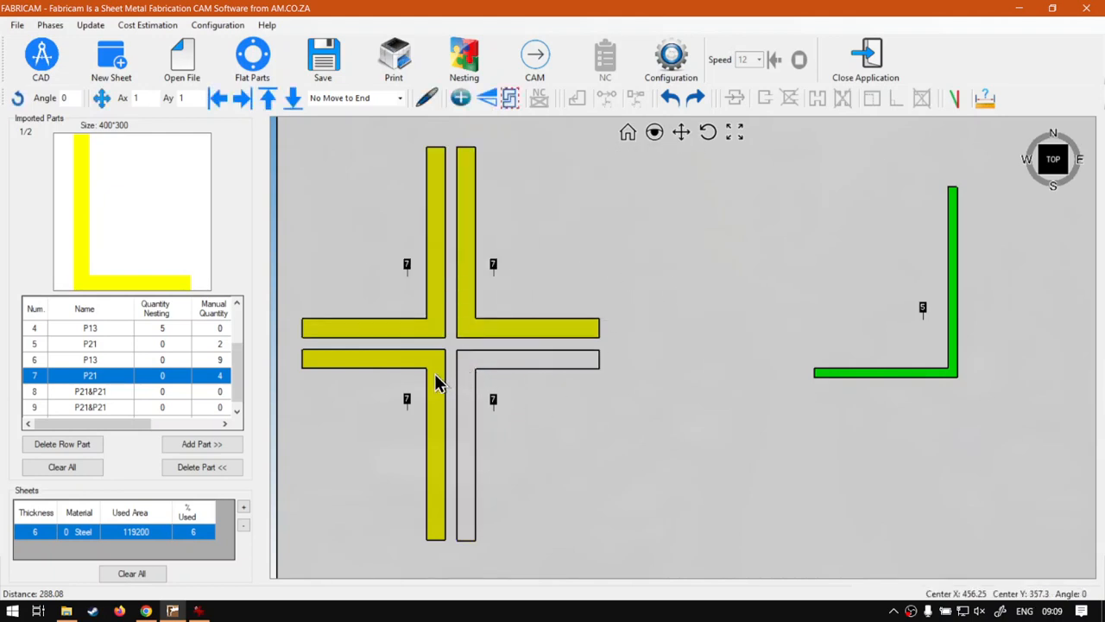
pyautogui.keyDown('ctrl'); pyautogui.click(434, 375); pyautogui.keyUp('ctrl')
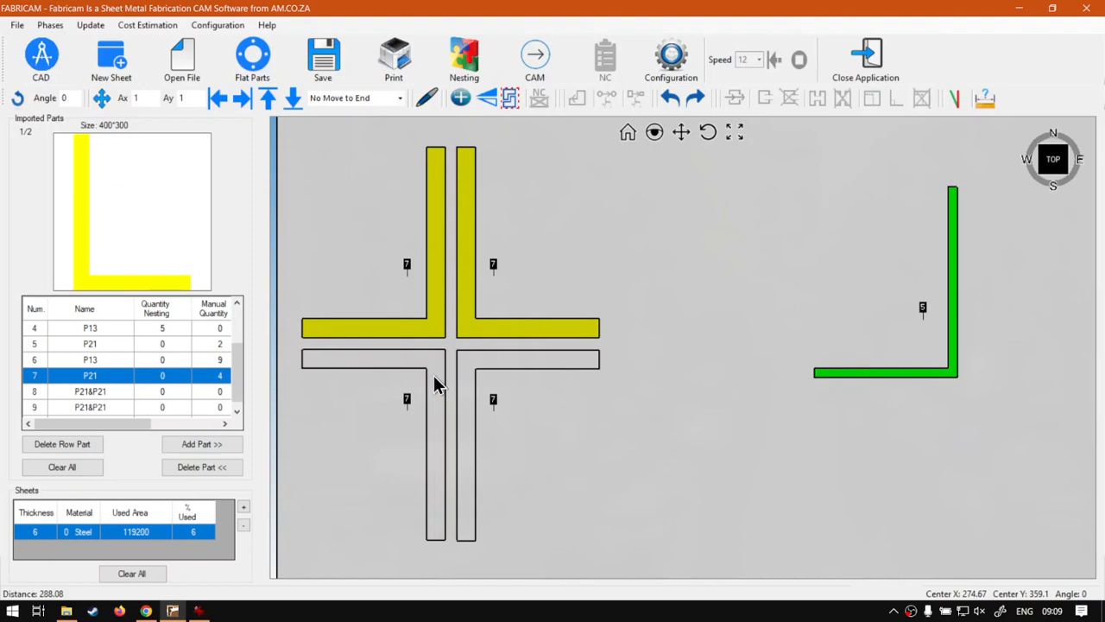
pyautogui.click(201, 467)
# Step: Select the two remaining yellow P21 parts together and move them freehand to the right and slightly lower on the sheet
pyautogui.moveTo(618, 411); pyautogui.dragTo(291, 162)
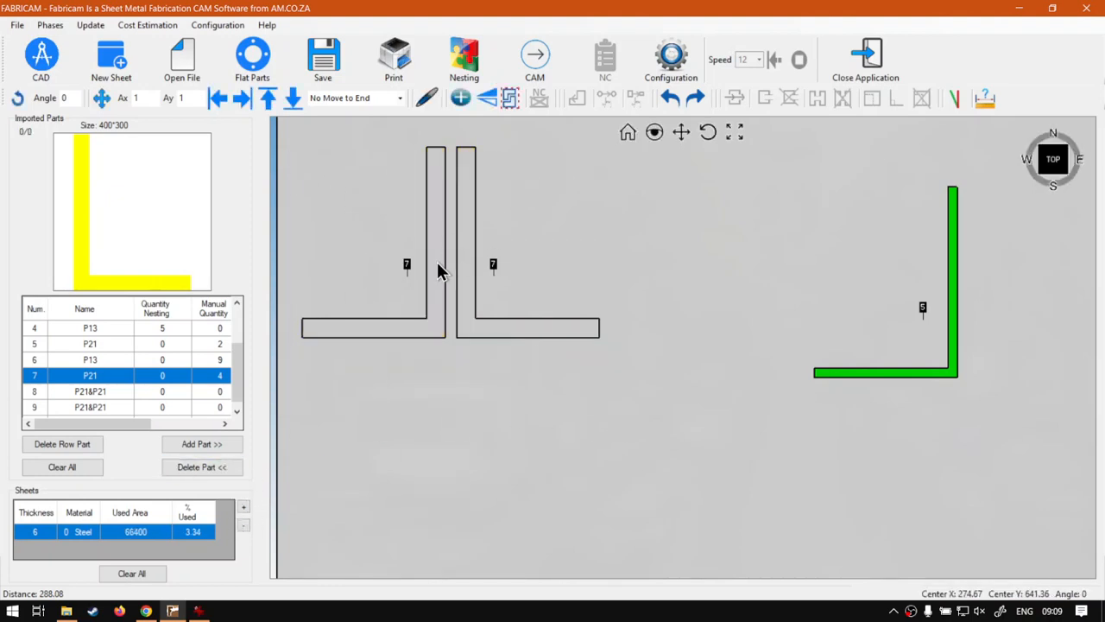
pyautogui.moveTo(438, 268); pyautogui.dragTo(531, 334)
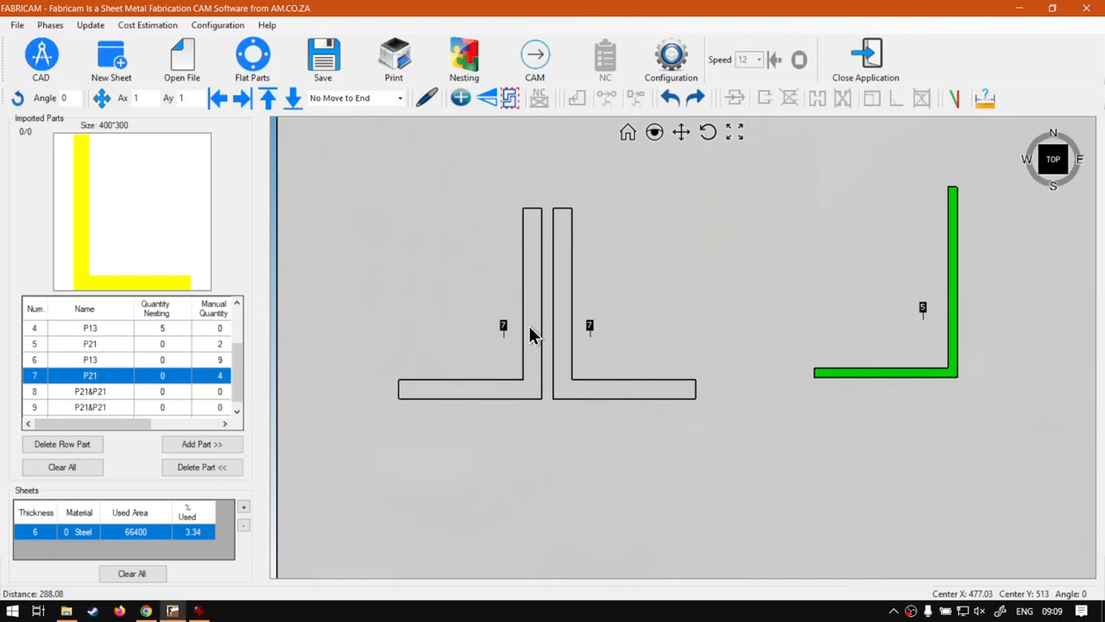
# Step: Examine the position and angle properties of the left P21 part and of the right one, without changing any values
pyautogui.click(428, 100)
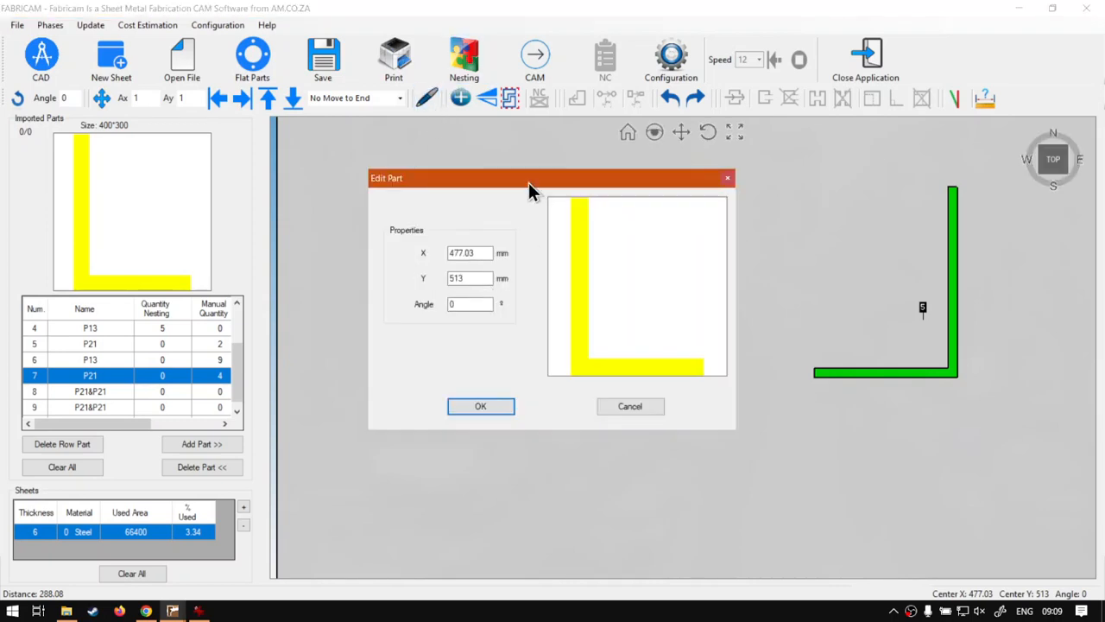
pyautogui.moveTo(528, 183); pyautogui.dragTo(597, 392)
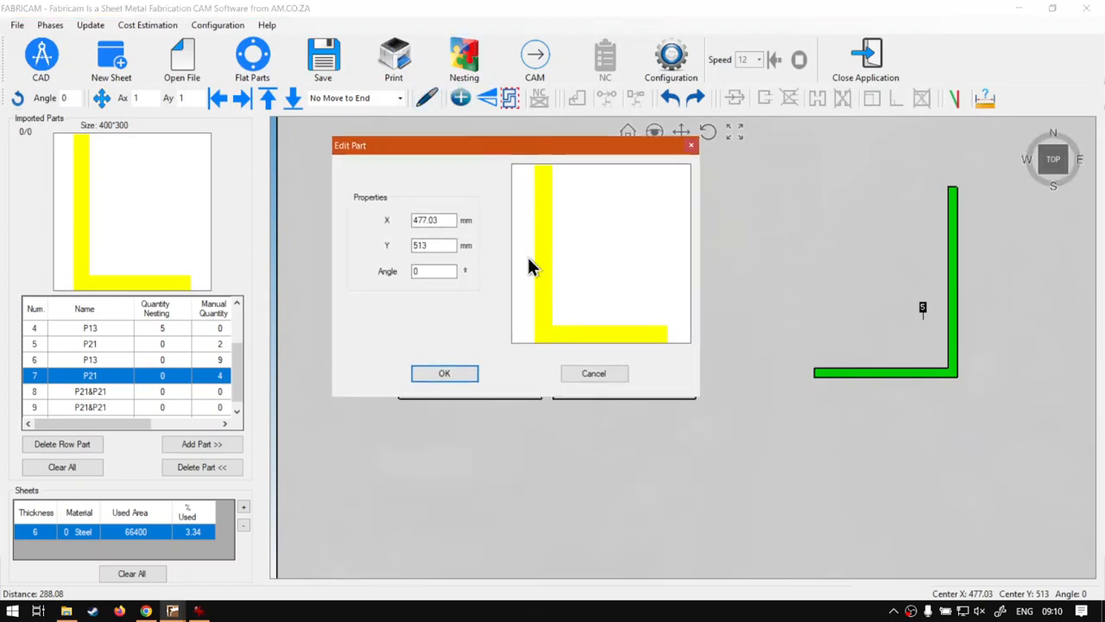
pyautogui.click(596, 377)
pyautogui.click(534, 371)
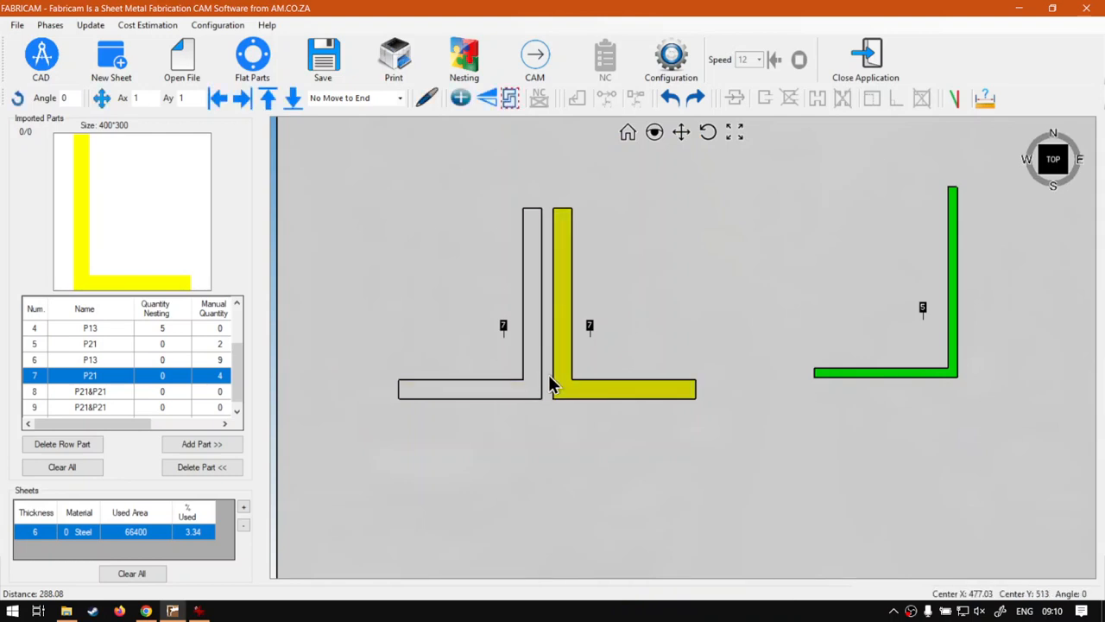
pyautogui.click(566, 369)
pyautogui.click(426, 99)
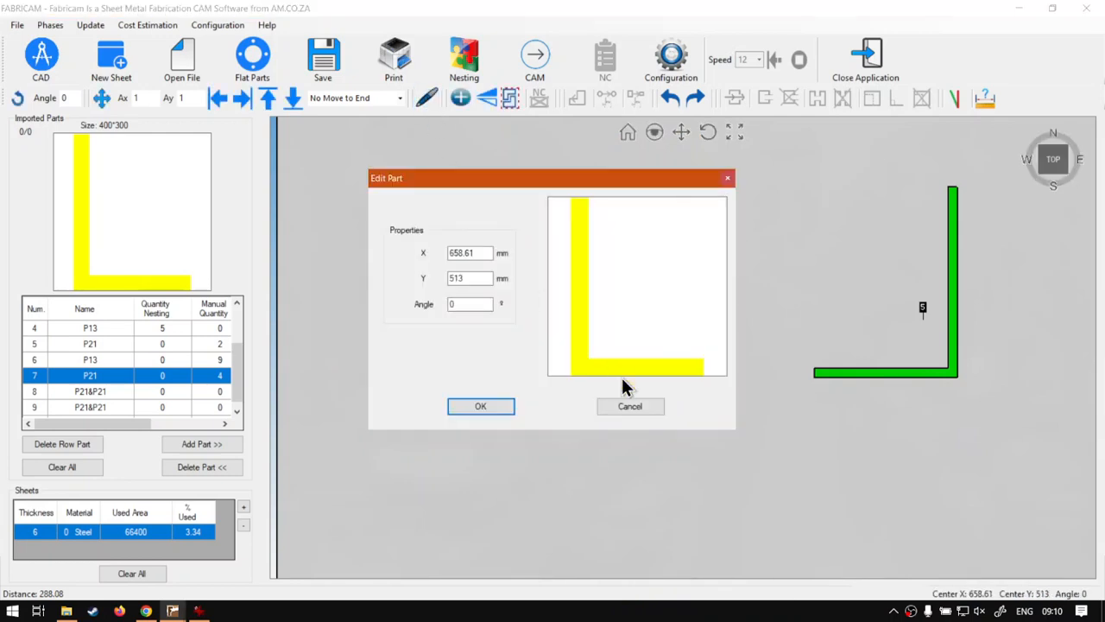
pyautogui.click(635, 408)
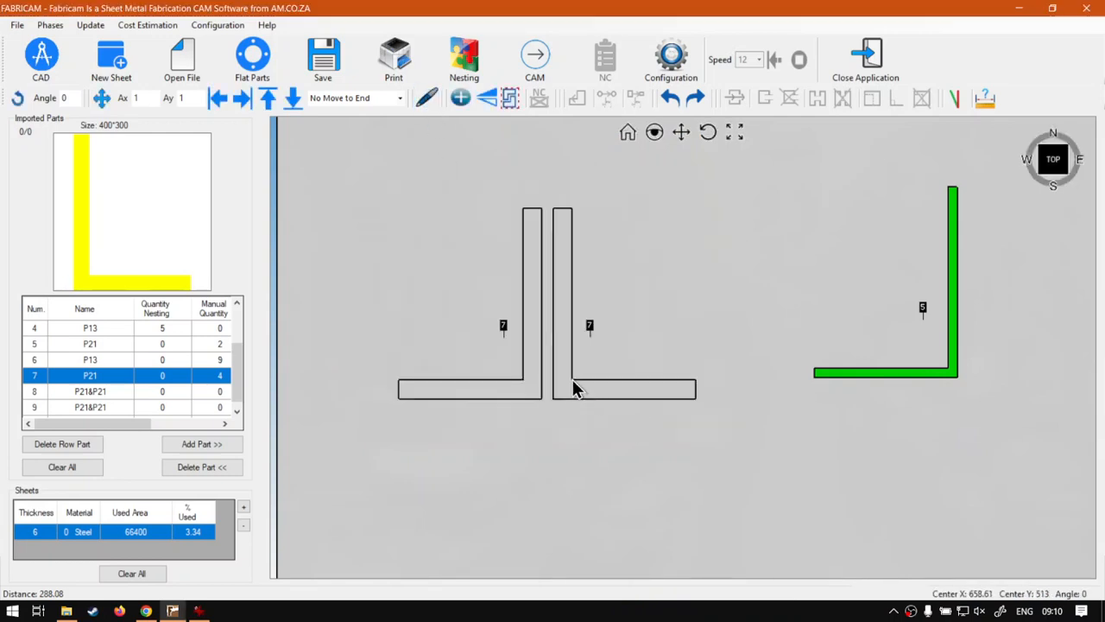
# Step: Edit the right P21 part and set its angle to 45°
pyautogui.click(426, 99)
pyautogui.doubleClick(466, 303)
pyautogui.write('4')
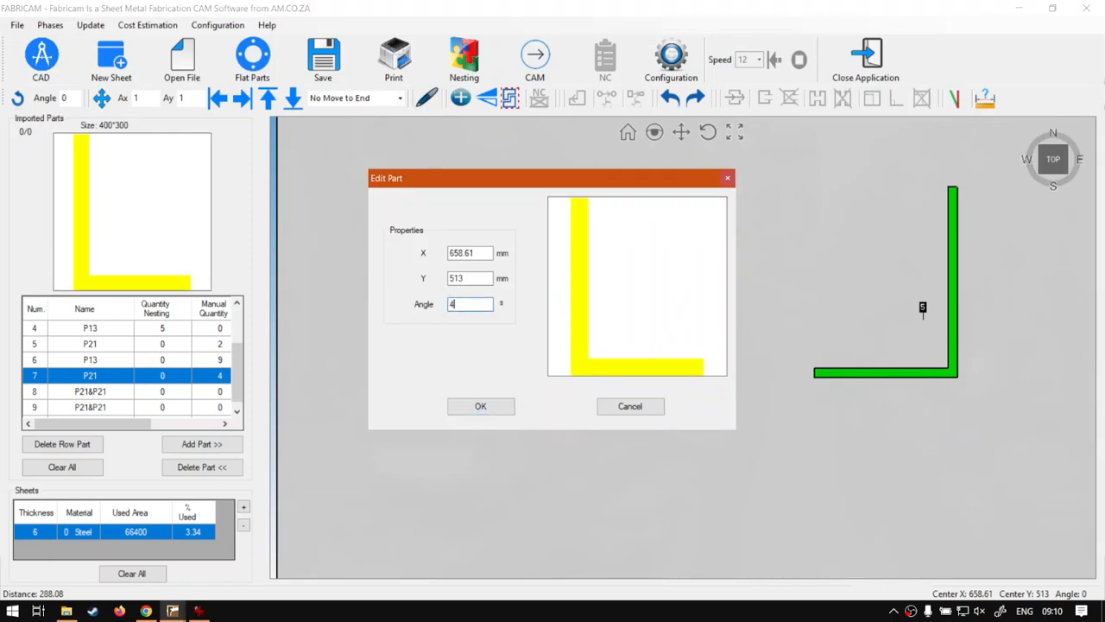
pyautogui.write('5')
pyautogui.click(491, 407)
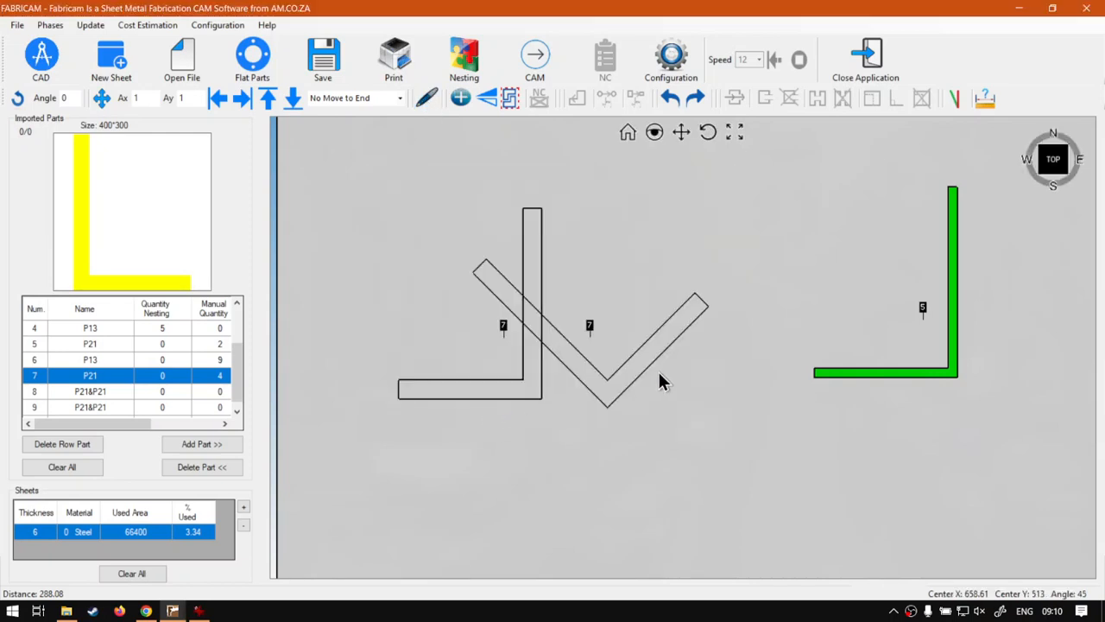
# Step: Undo the rotation of the right P21 part
pyautogui.click(649, 417)
pyautogui.click(593, 386)
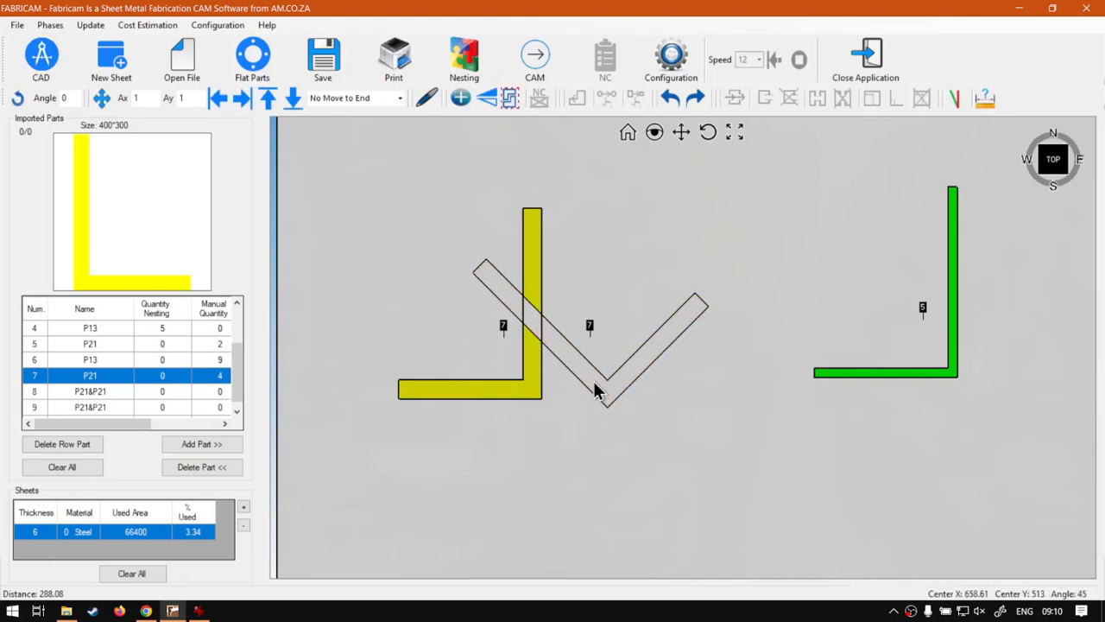
pyautogui.click(670, 97)
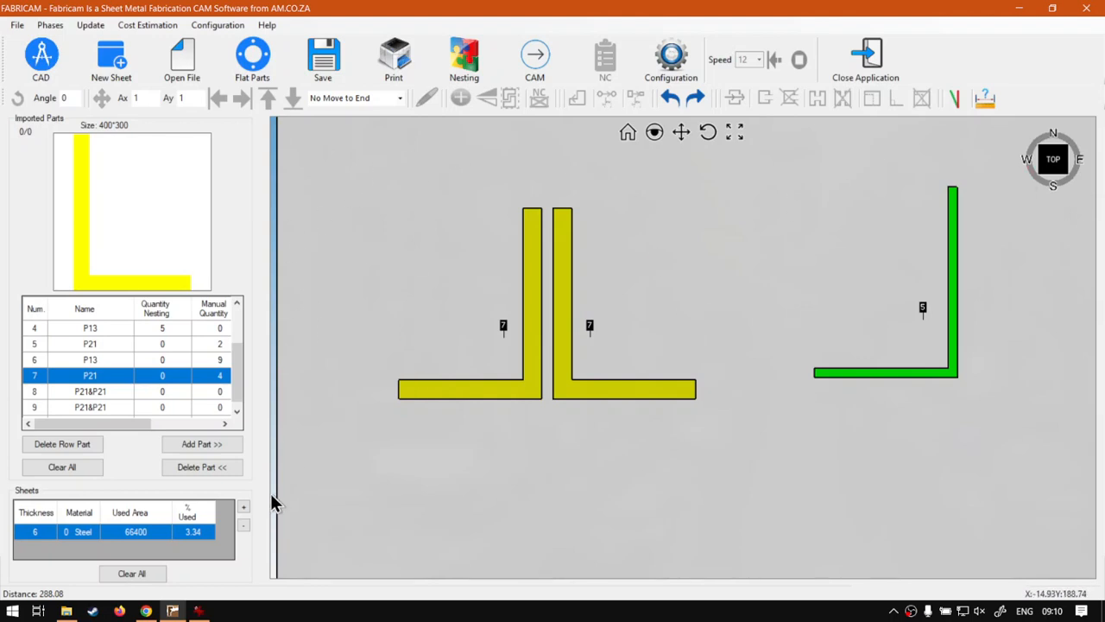
# Step: Switch to Chrome to view the softwaretraining.co.za training videos website
pyautogui.click(147, 611)
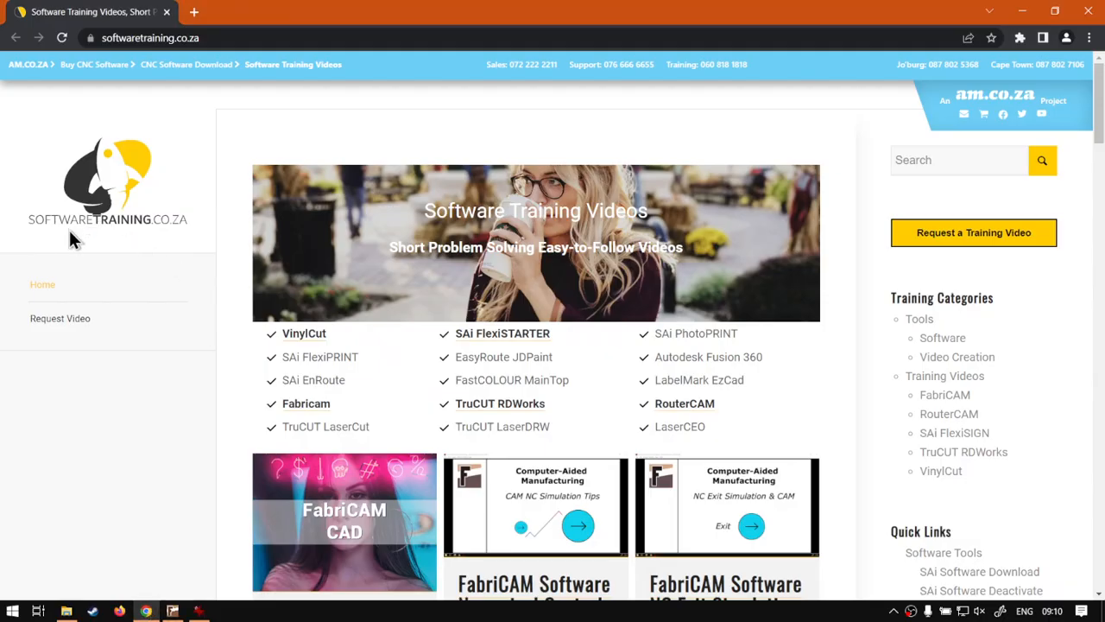